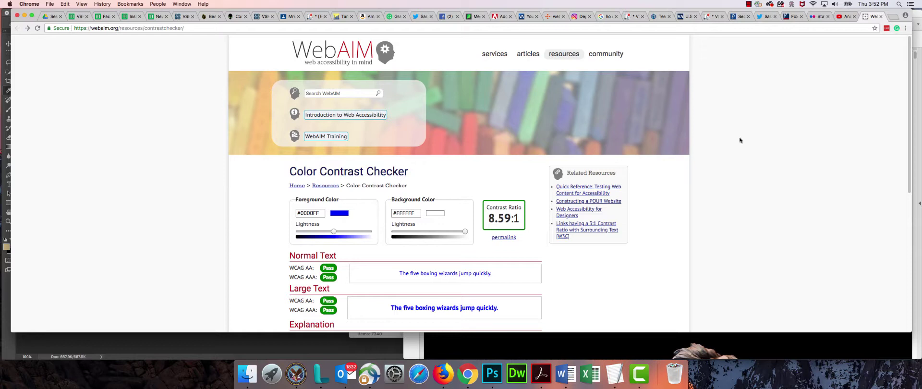
Step: Arrange the contrast checker and the PDF report windows side by side so that both are fully visible
{"action": "left_click_drag", "start_coordinate": [912, 115], "coordinate": [462, 118]}
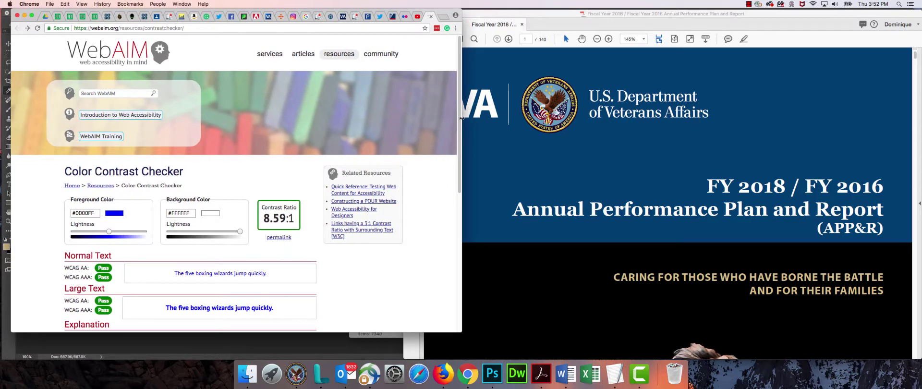
{"action": "left_click", "coordinate": [553, 125]}
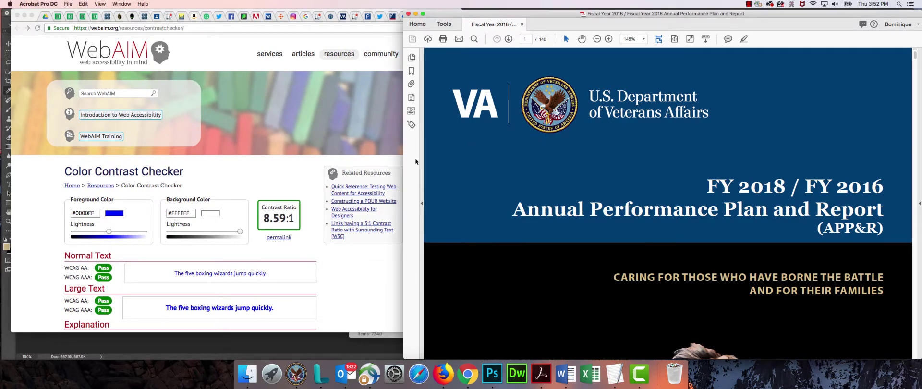
{"action": "left_click_drag", "start_coordinate": [404, 162], "coordinate": [470, 162]}
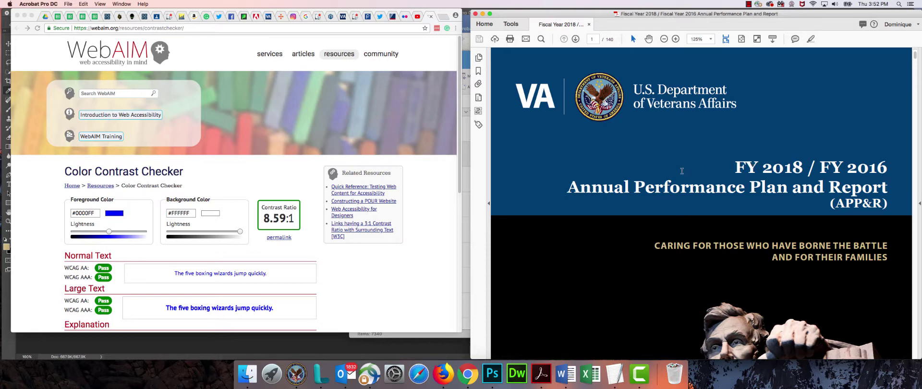
{"action": "left_click", "coordinate": [403, 279]}
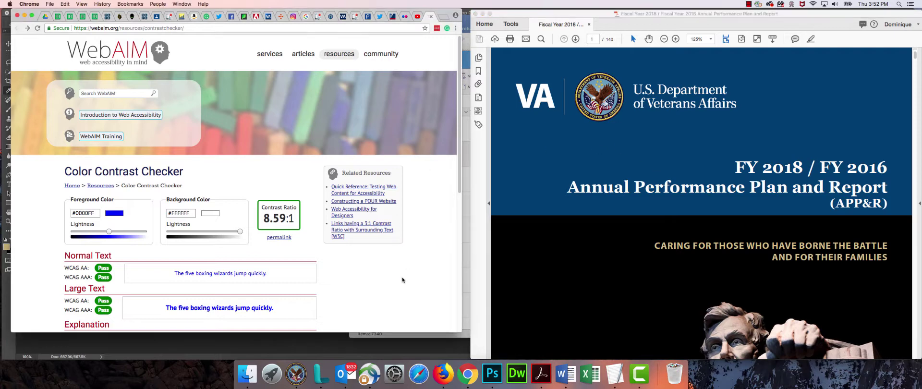
Step: Set the foreground color to #D9C692 by sampling the gold "Caring for those who have borne the battle" text on the PDF cover
{"action": "left_click", "coordinate": [113, 214]}
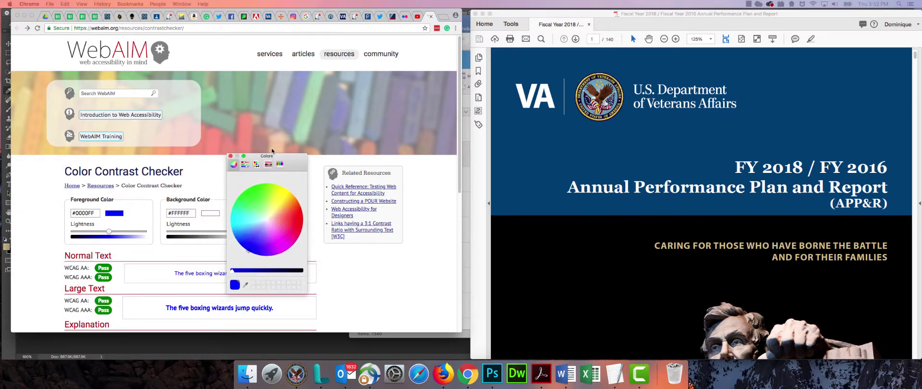
{"action": "left_click_drag", "start_coordinate": [279, 143], "coordinate": [274, 94]}
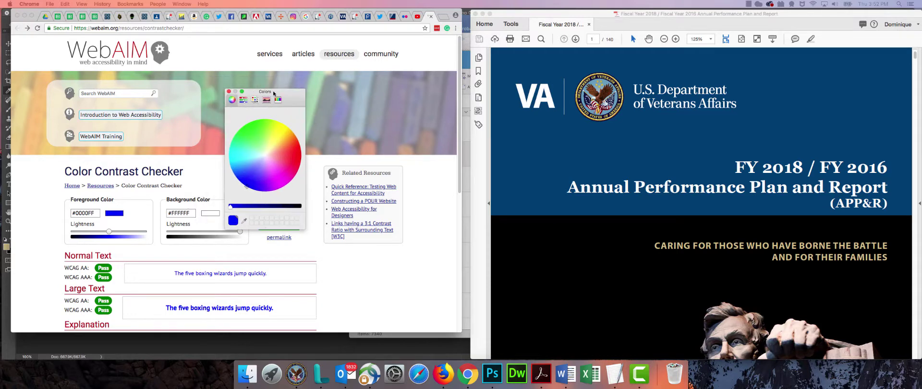
{"action": "left_click", "coordinate": [244, 220]}
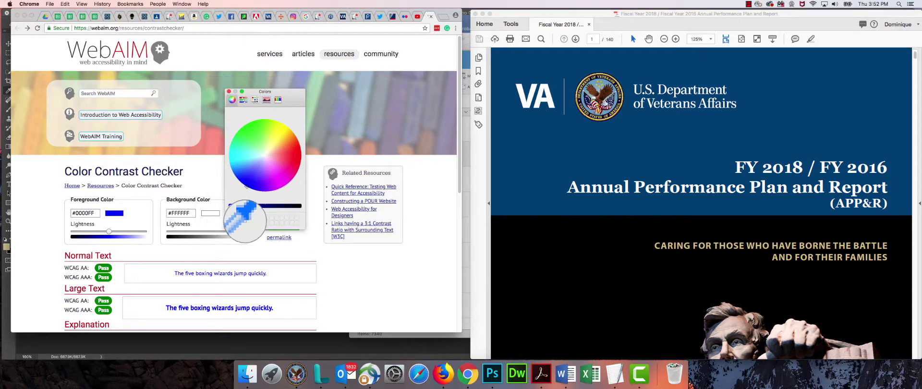
{"action": "left_click", "coordinate": [243, 219]}
{"action": "left_click", "coordinate": [244, 220]}
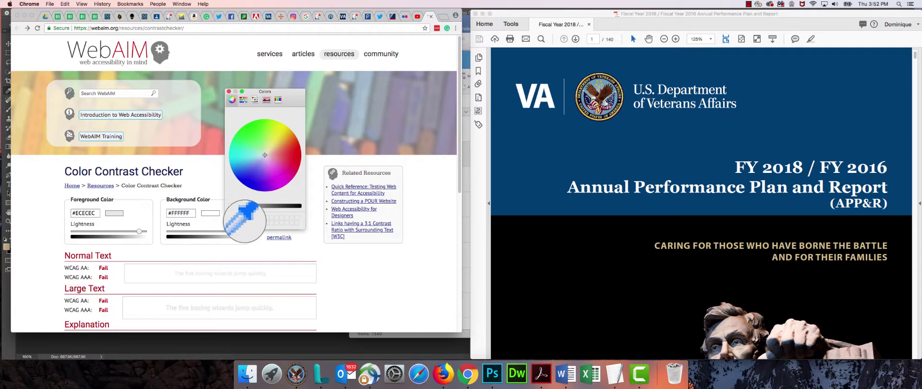
{"action": "left_click", "coordinate": [669, 246]}
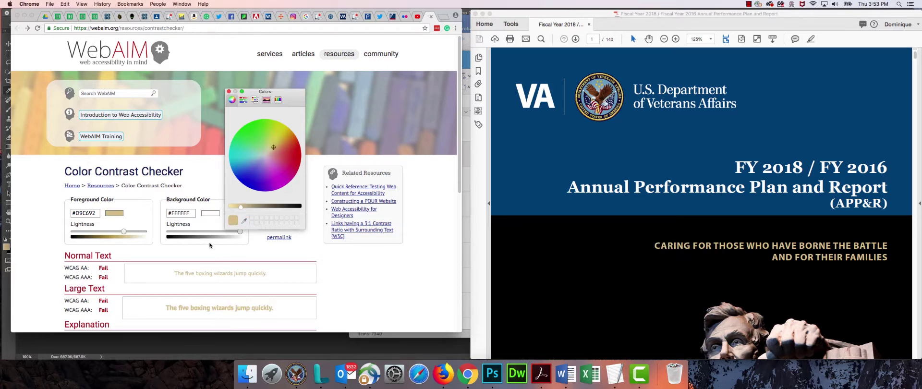
Step: Set the background color to #000000 by sampling the black area behind the gold cover text, and uncover the contrast ratio
{"action": "left_click", "coordinate": [207, 214]}
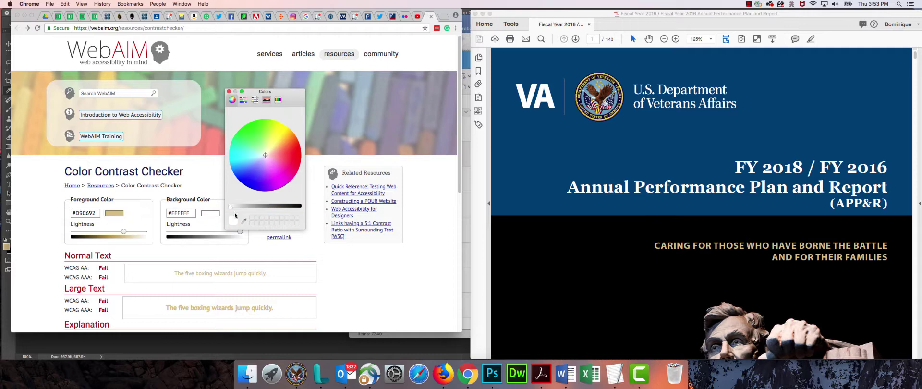
{"action": "left_click", "coordinate": [244, 220]}
{"action": "left_click", "coordinate": [604, 253]}
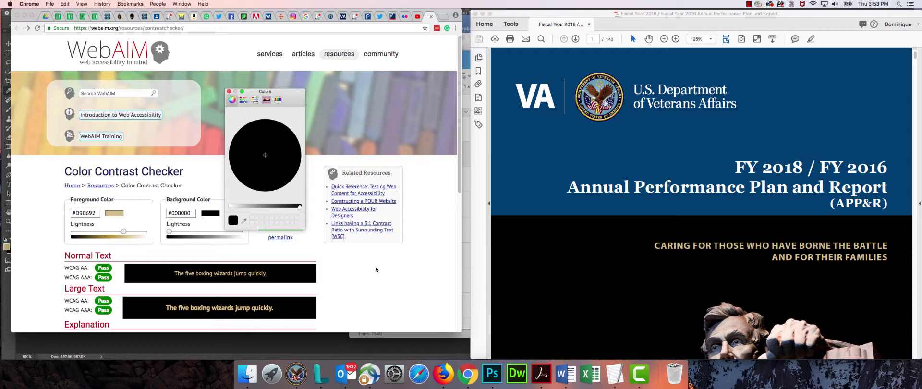
{"action": "left_click_drag", "start_coordinate": [288, 102], "coordinate": [748, 97]}
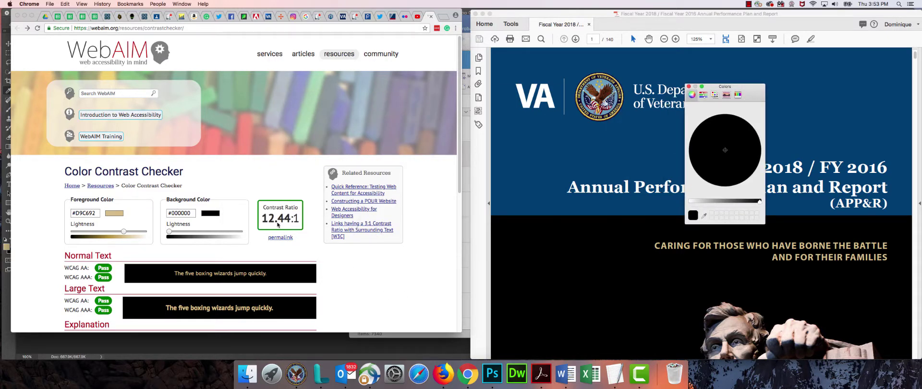
{"action": "left_click", "coordinate": [361, 279]}
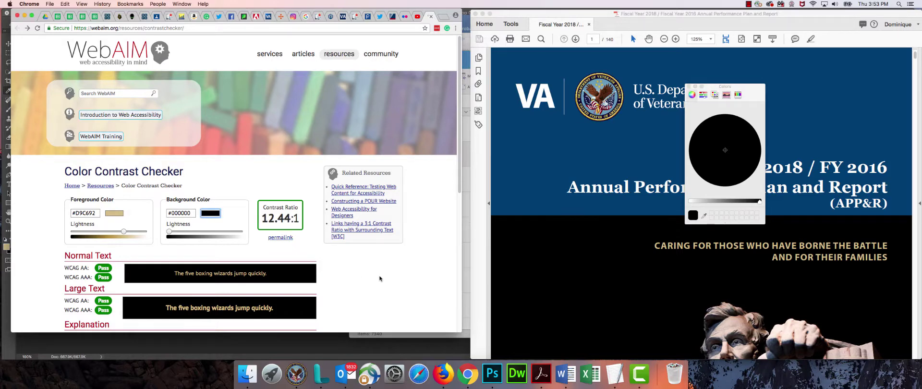
Step: Read the Explanation section on WCAG 2.0 contrast requirements, the large text definition and the Colorzilla hint
{"action": "scroll", "coordinate": [381, 279], "scroll_direction": "down", "scroll_amount": 5}
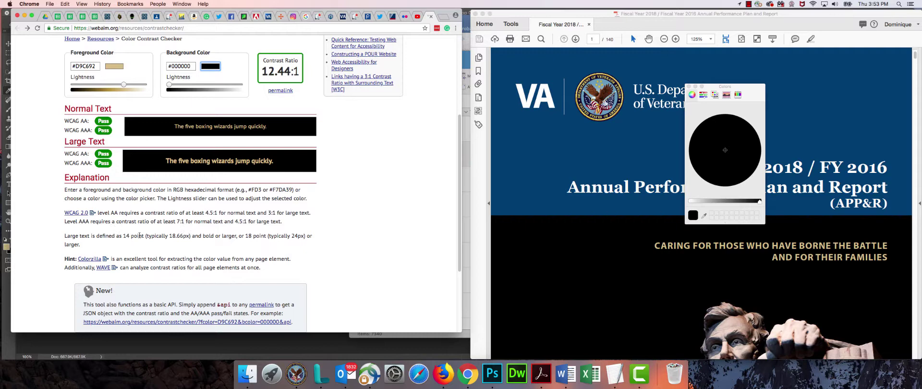
{"action": "scroll", "coordinate": [139, 235], "scroll_direction": "down", "scroll_amount": 2}
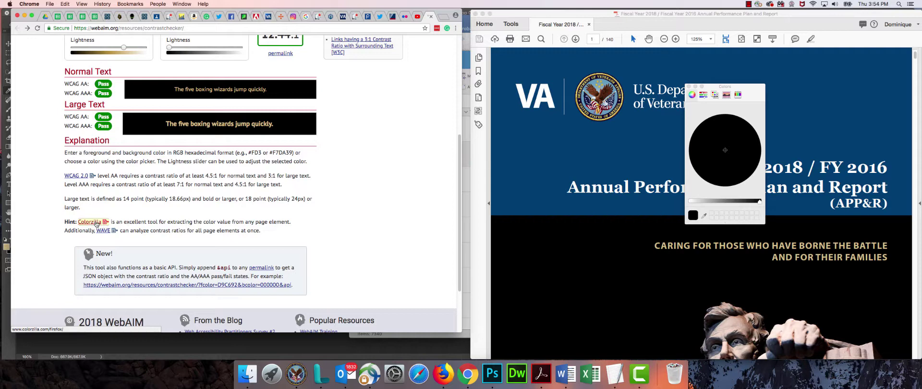
{"action": "scroll", "coordinate": [341, 172], "scroll_direction": "up", "scroll_amount": 5}
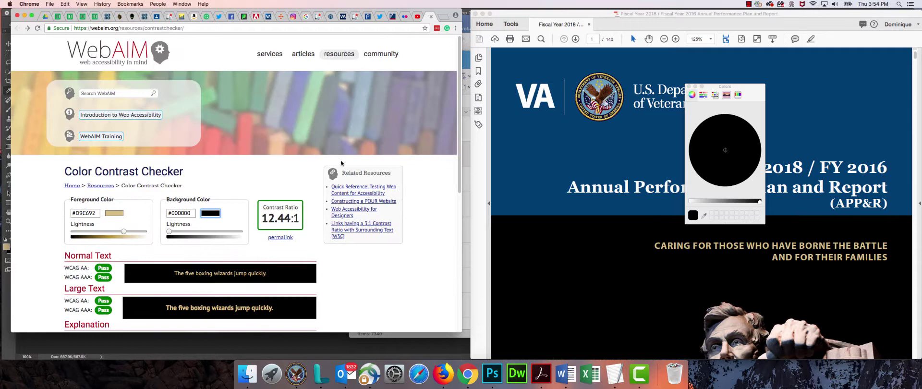
{"action": "scroll", "coordinate": [287, 142], "scroll_direction": "down", "scroll_amount": 2}
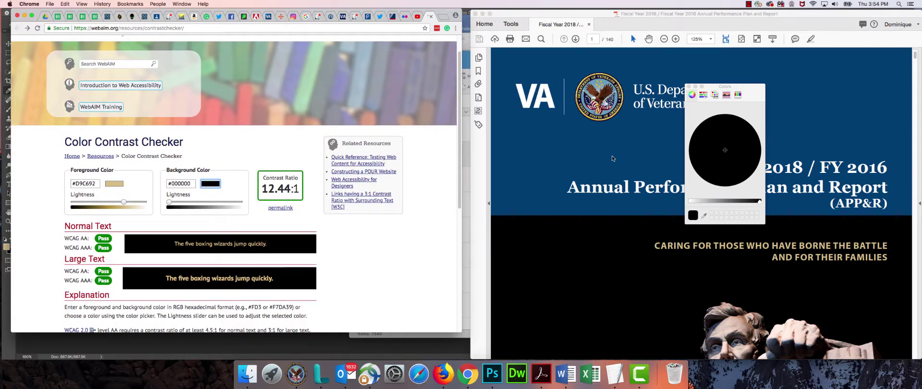
Step: Set the foreground color to #CCE9F5 by sampling the light blue "May 2017" text at the foot of the PDF cover
{"action": "left_click_drag", "start_coordinate": [755, 88], "coordinate": [412, 105]}
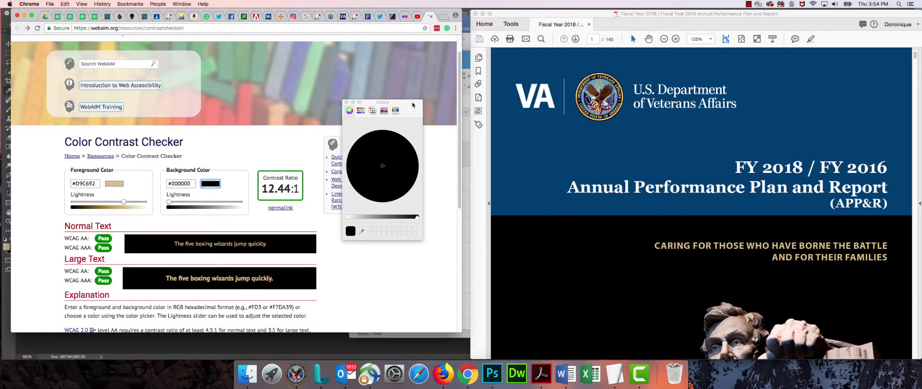
{"action": "scroll", "coordinate": [593, 242], "scroll_direction": "down", "scroll_amount": 10}
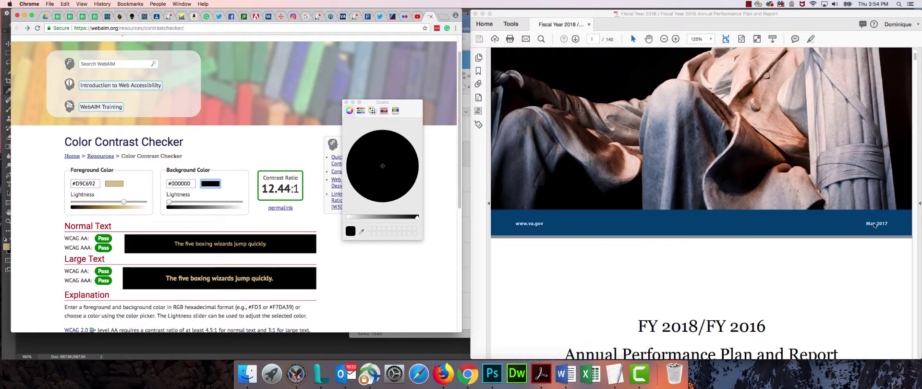
{"action": "scroll", "coordinate": [867, 226], "scroll_direction": "up", "scroll_amount": 5}
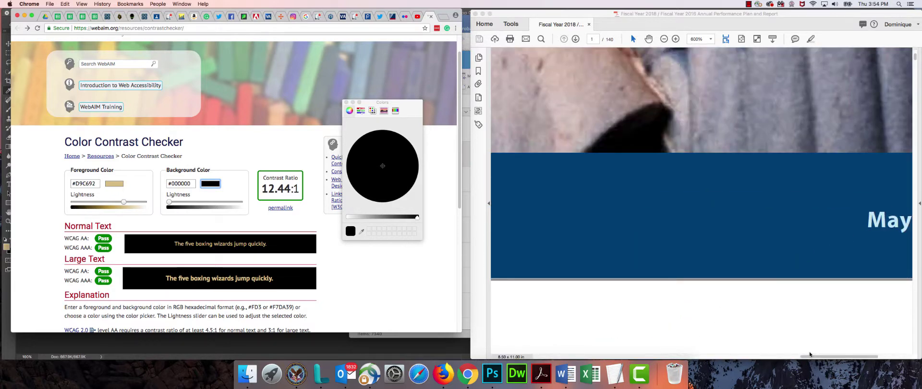
{"action": "left_click_drag", "start_coordinate": [829, 357], "coordinate": [863, 358]}
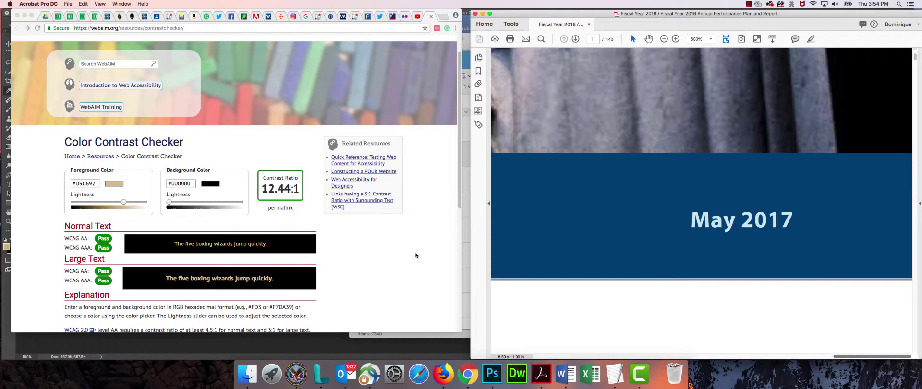
{"action": "left_click", "coordinate": [114, 183]}
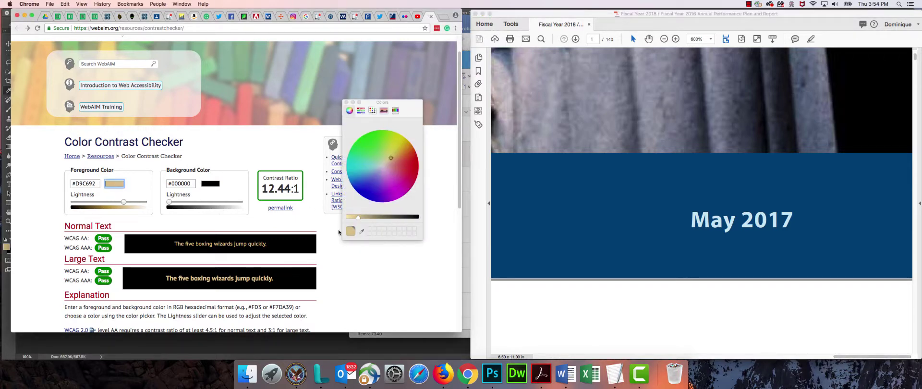
{"action": "left_click", "coordinate": [362, 232]}
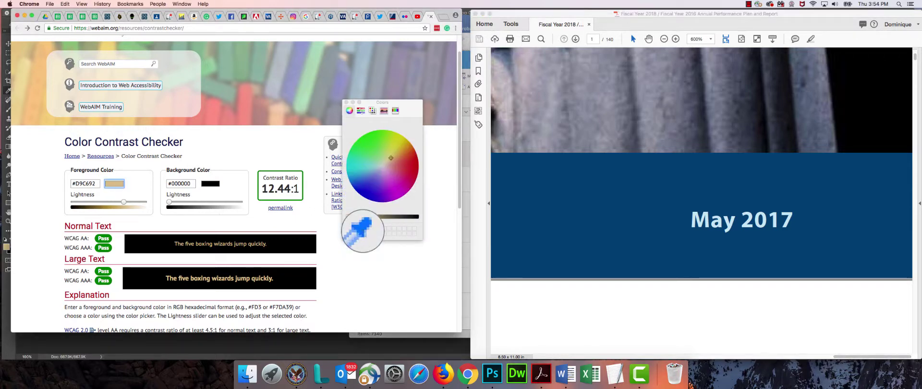
{"action": "left_click", "coordinate": [710, 224]}
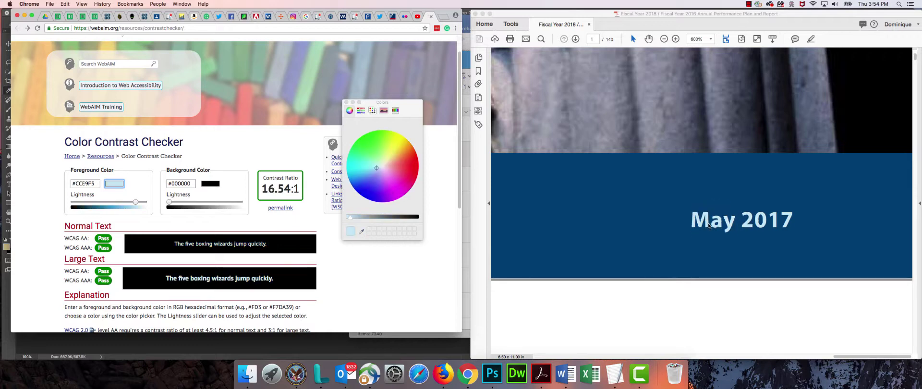
Step: Set the background color to #01457D by sampling the blue band behind "May 2017", and check the contrast results
{"action": "left_click", "coordinate": [215, 184]}
{"action": "left_click", "coordinate": [363, 232]}
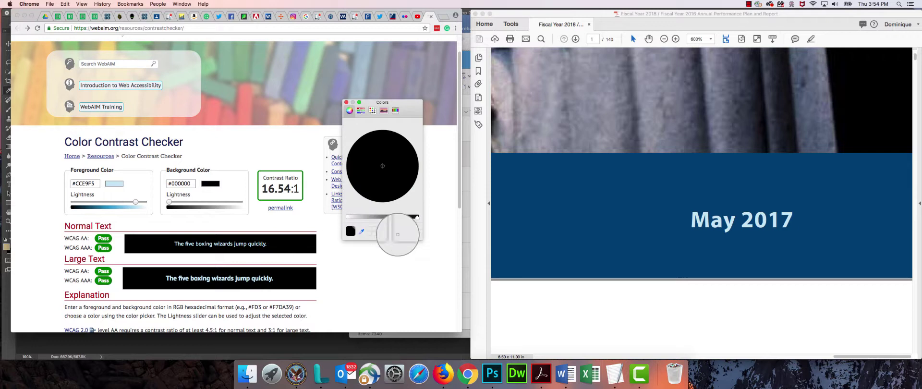
{"action": "left_click", "coordinate": [612, 219]}
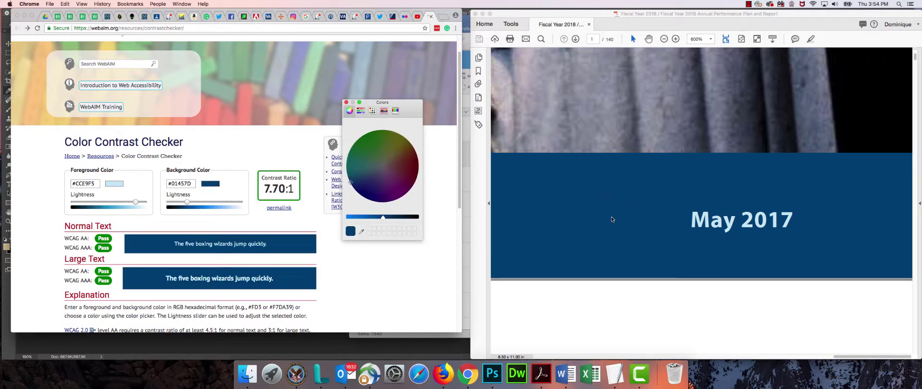
{"action": "left_click", "coordinate": [384, 265]}
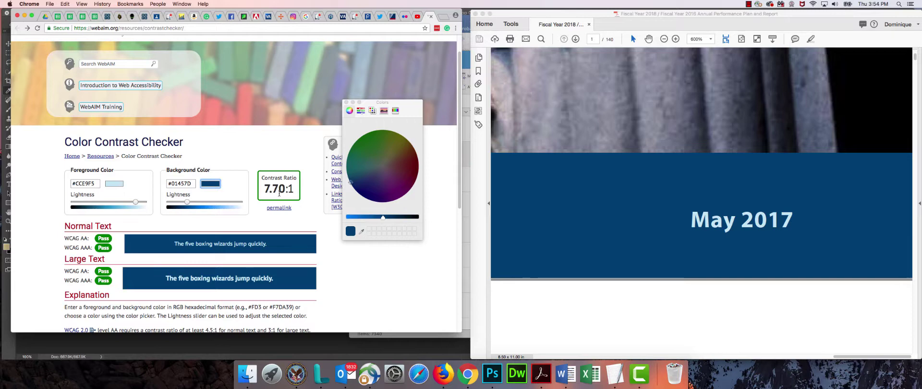
{"action": "scroll", "coordinate": [273, 188], "scroll_direction": "up", "scroll_amount": 2}
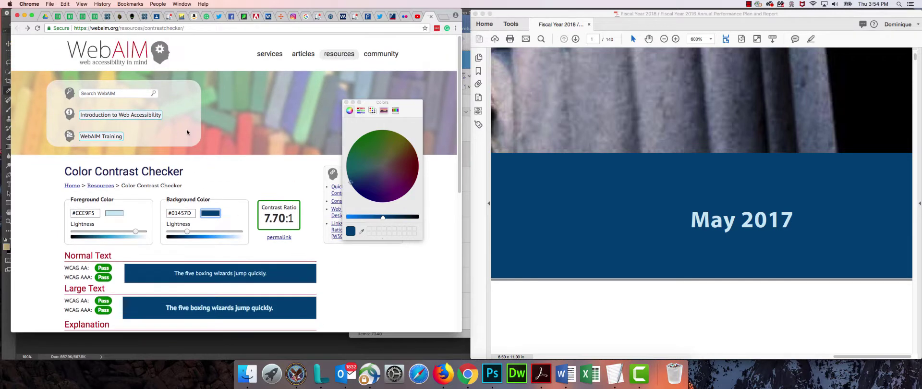